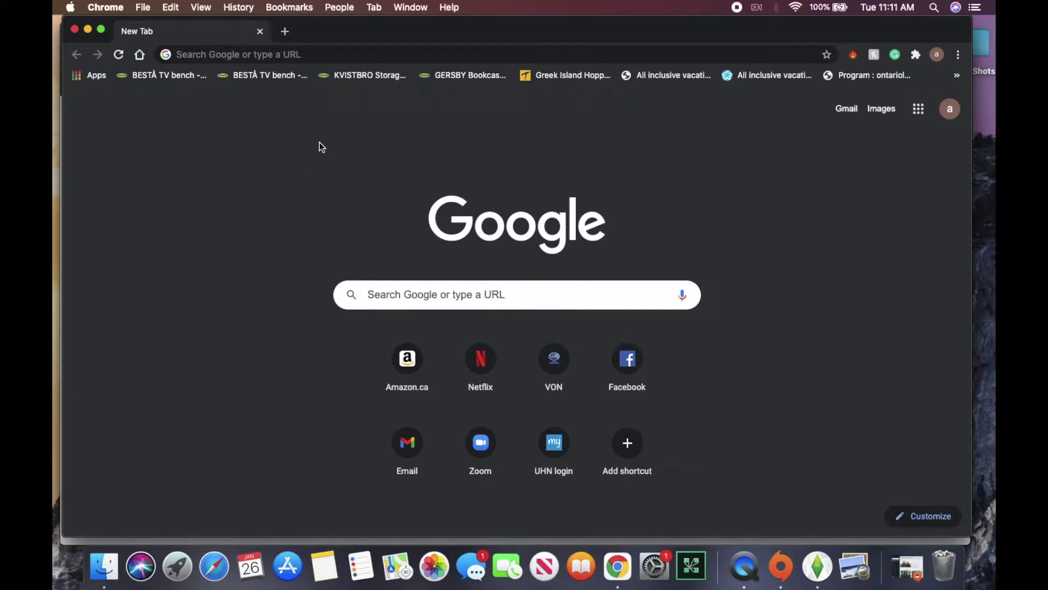
Load the zoom.us home page in Google Chrome.
{"action": "left_click", "coordinate": [301, 54]}
{"action": "type", "text": "zoo"}
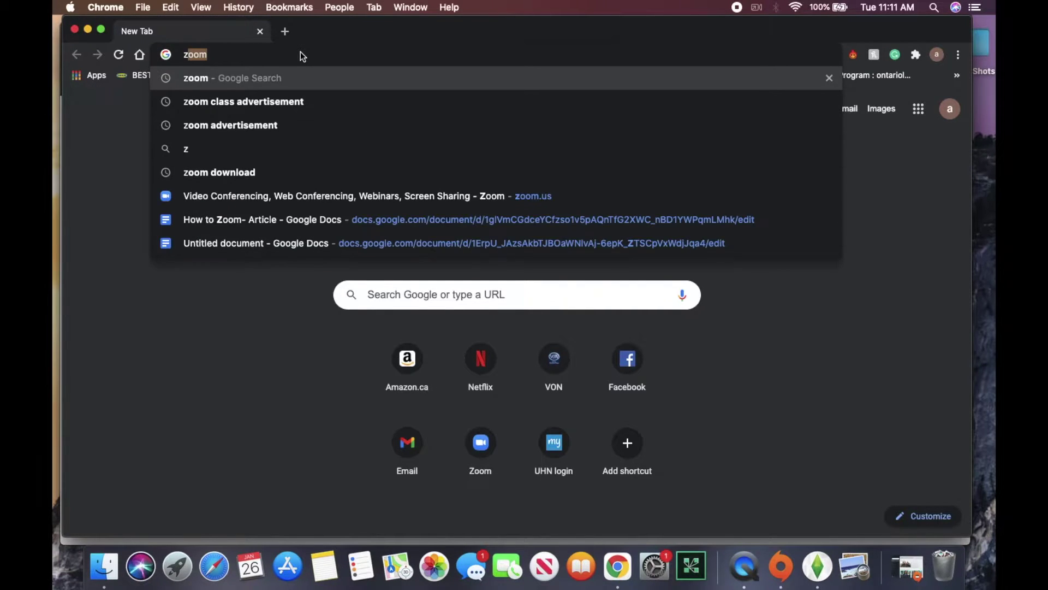
{"action": "type", "text": "m.us"}
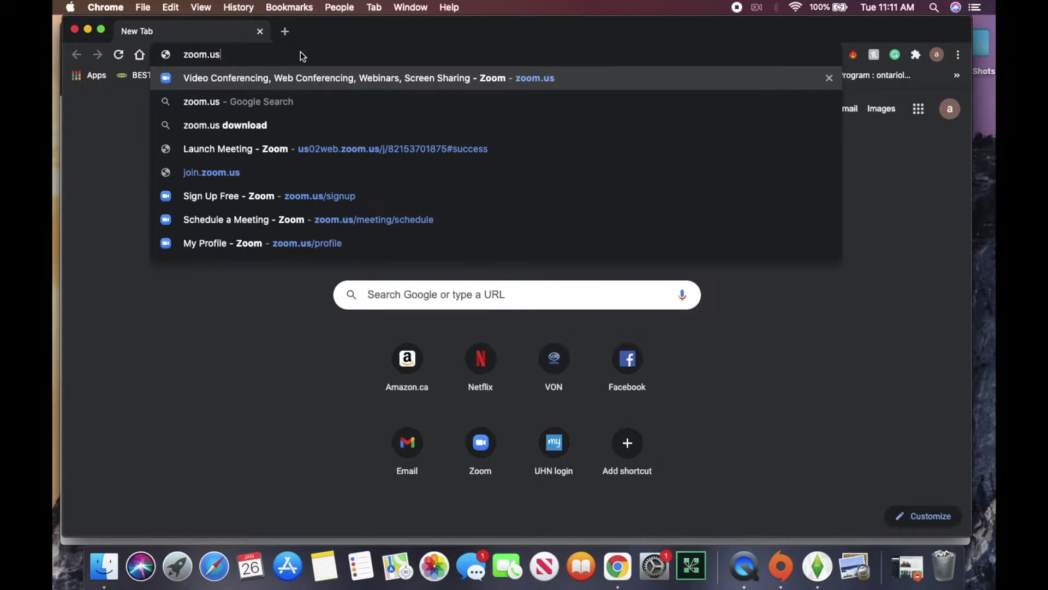
{"action": "key", "text": "Return"}
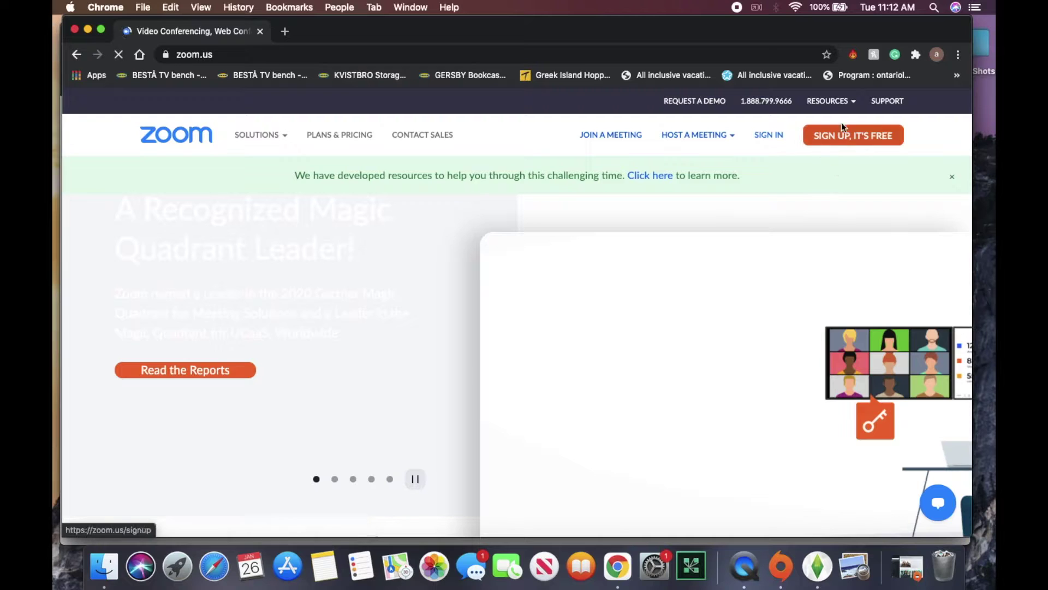
{"action": "left_click", "coordinate": [866, 142]}
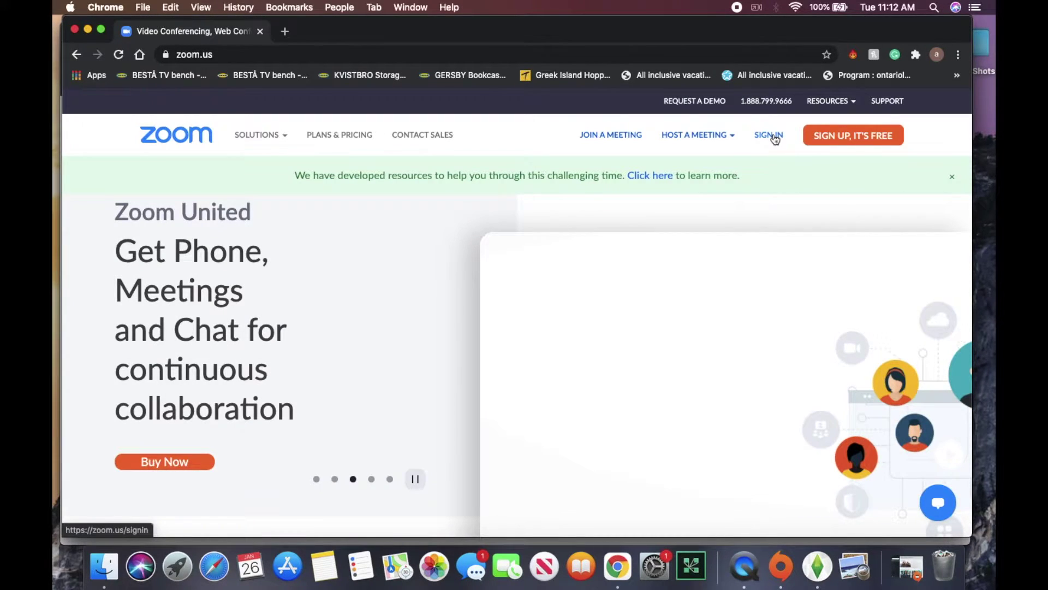
Open the free sign-up page from 'SIGN UP, IT'S FREE' on the Zoom home page.
{"action": "left_click", "coordinate": [839, 140]}
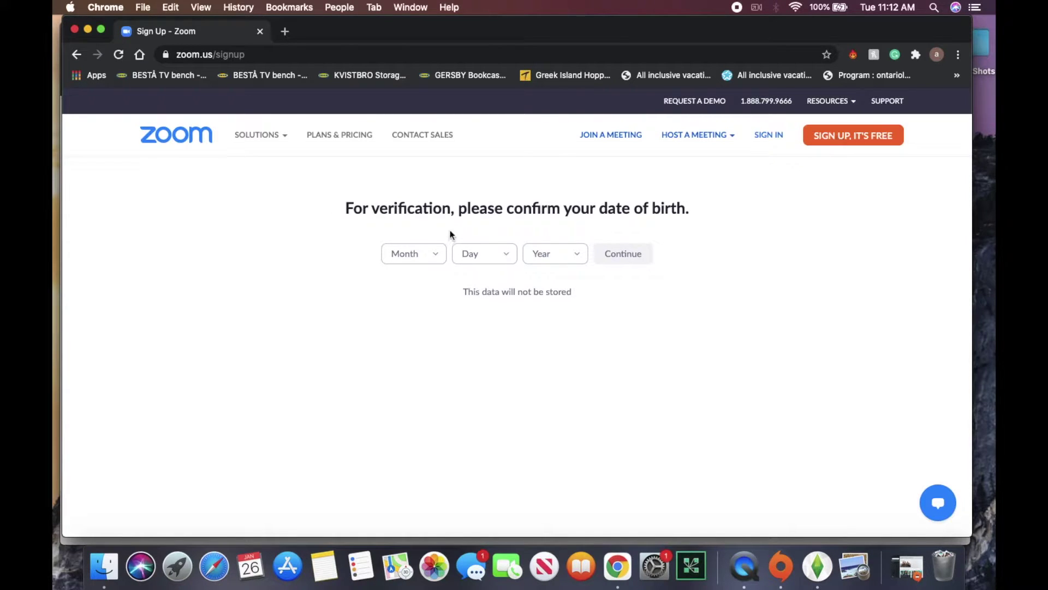
Pick a birth month, day and year from the dropdowns and continue.
{"action": "left_click", "coordinate": [407, 253]}
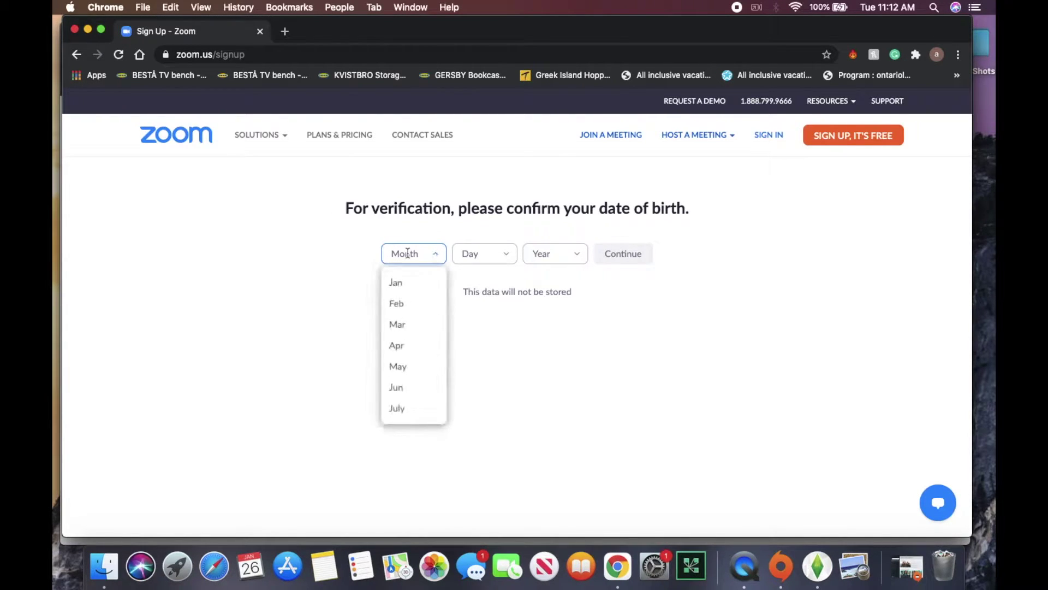
{"action": "left_click", "coordinate": [480, 254]}
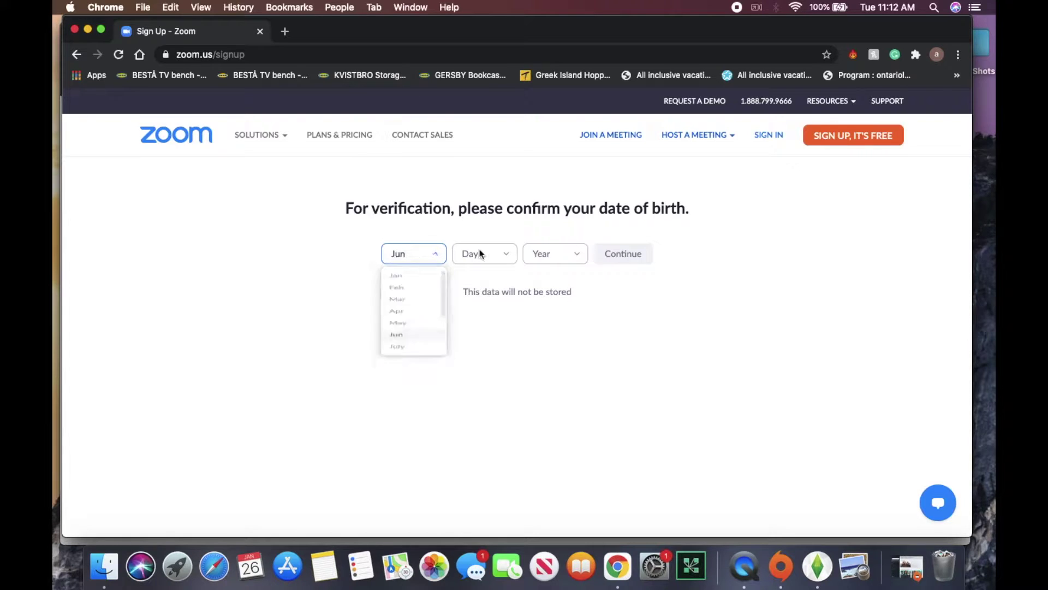
{"action": "left_click", "coordinate": [480, 254]}
{"action": "scroll", "coordinate": [480, 333], "scroll_direction": "down", "scroll_amount": 7}
{"action": "left_click", "coordinate": [466, 367]}
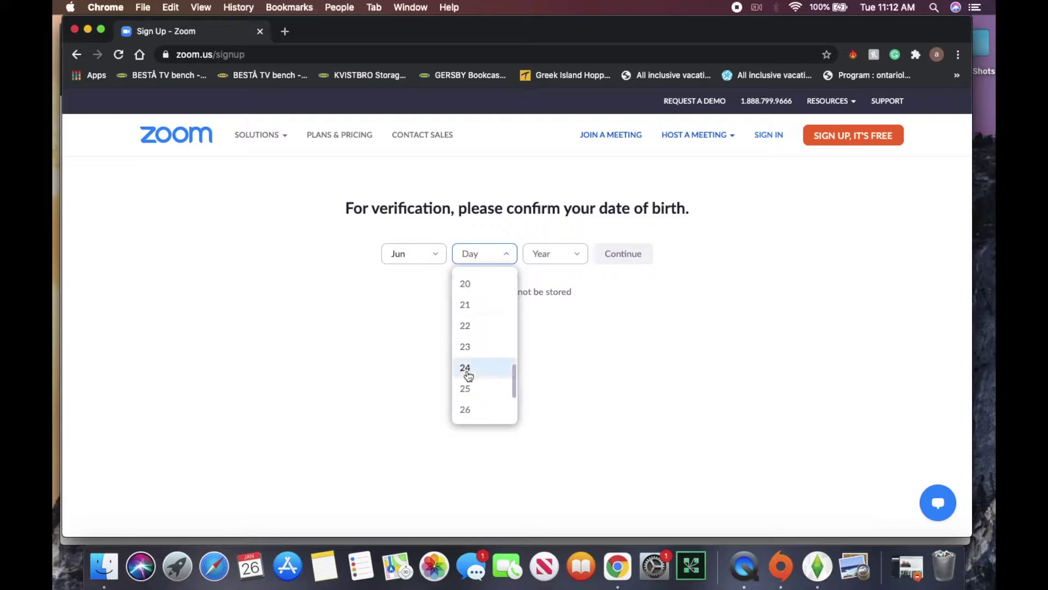
{"action": "left_click", "coordinate": [553, 258]}
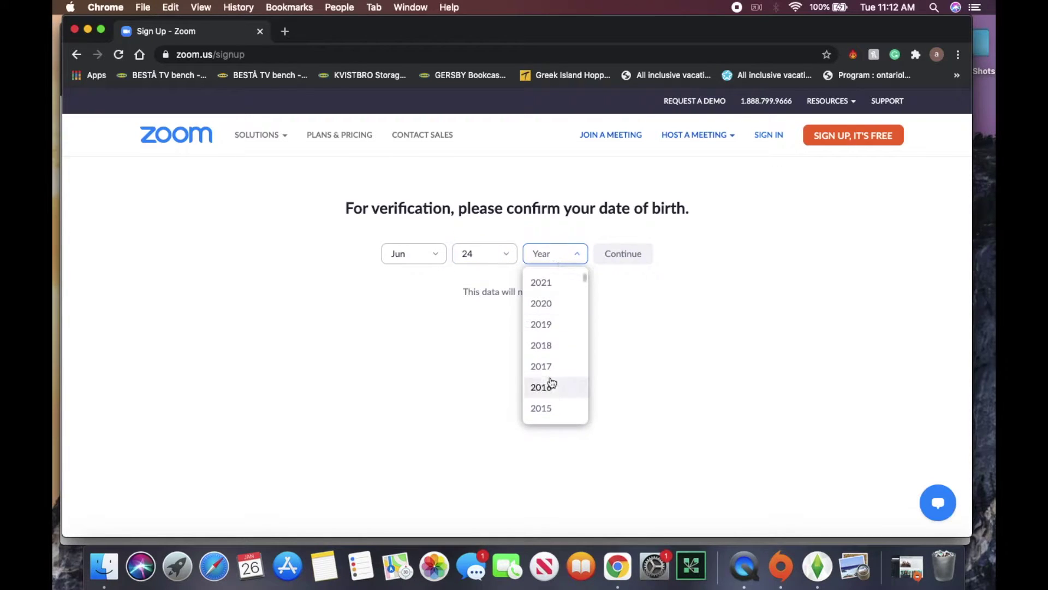
{"action": "scroll", "coordinate": [552, 295], "scroll_direction": "down", "scroll_amount": 5}
{"action": "scroll", "coordinate": [553, 295], "scroll_direction": "down", "scroll_amount": 8}
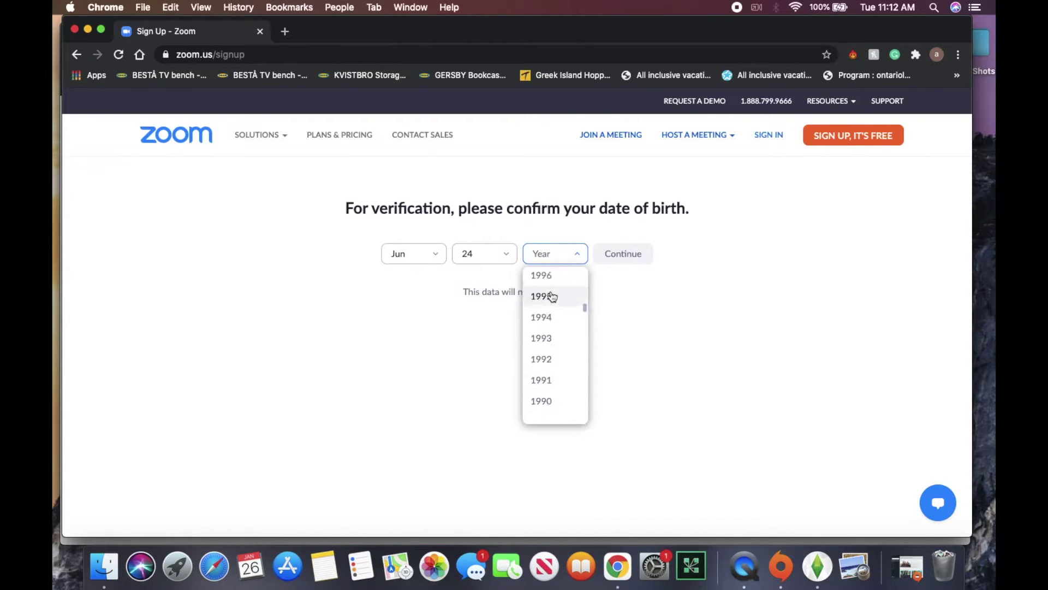
{"action": "left_click", "coordinate": [549, 317]}
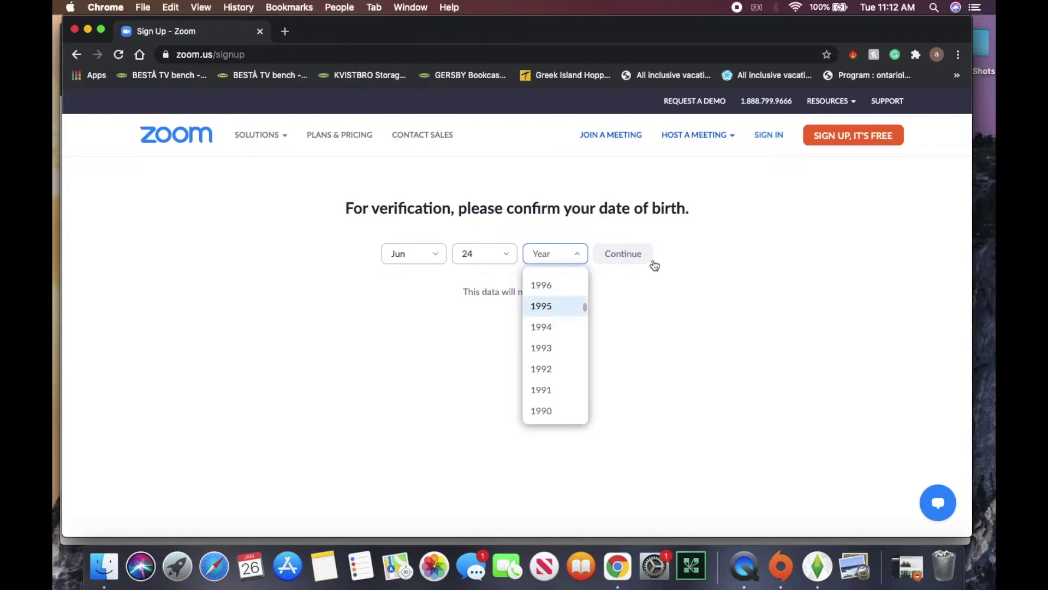
{"action": "left_click", "coordinate": [628, 256]}
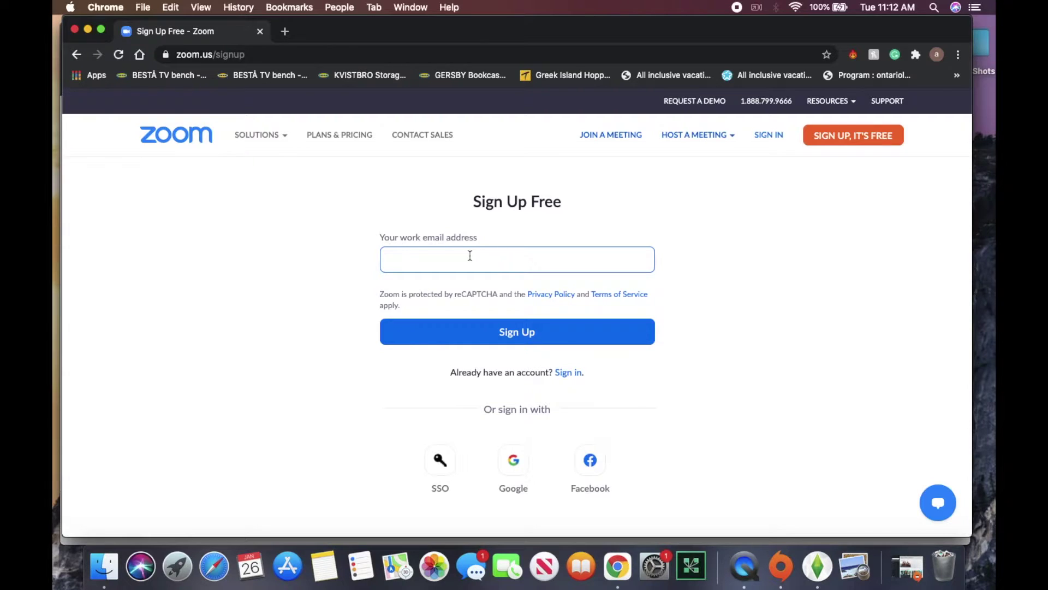
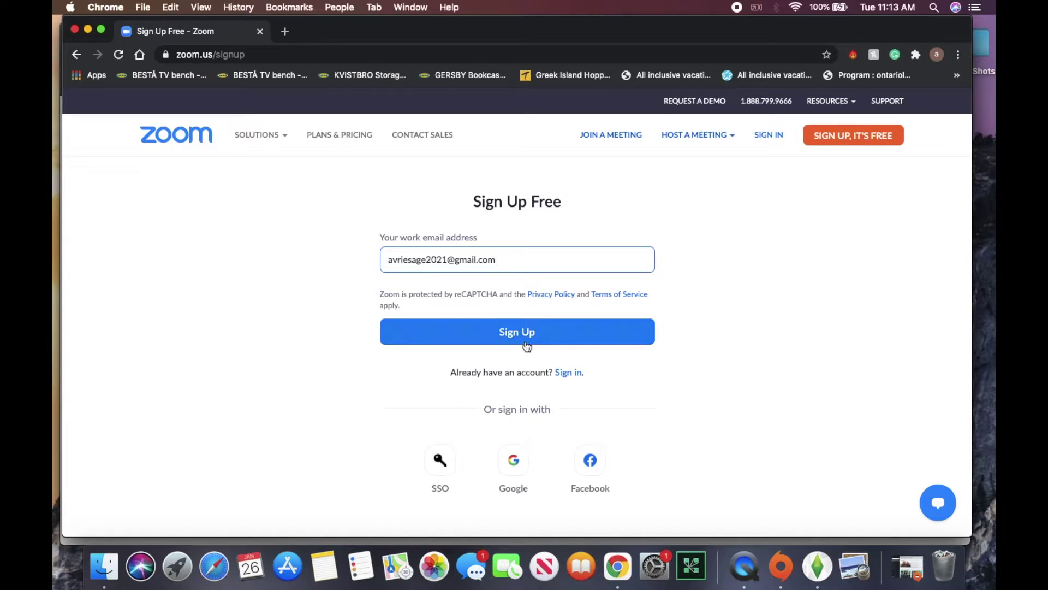
Enter the work email address and submit the Sign Up Free form.
{"action": "left_click", "coordinate": [525, 338]}
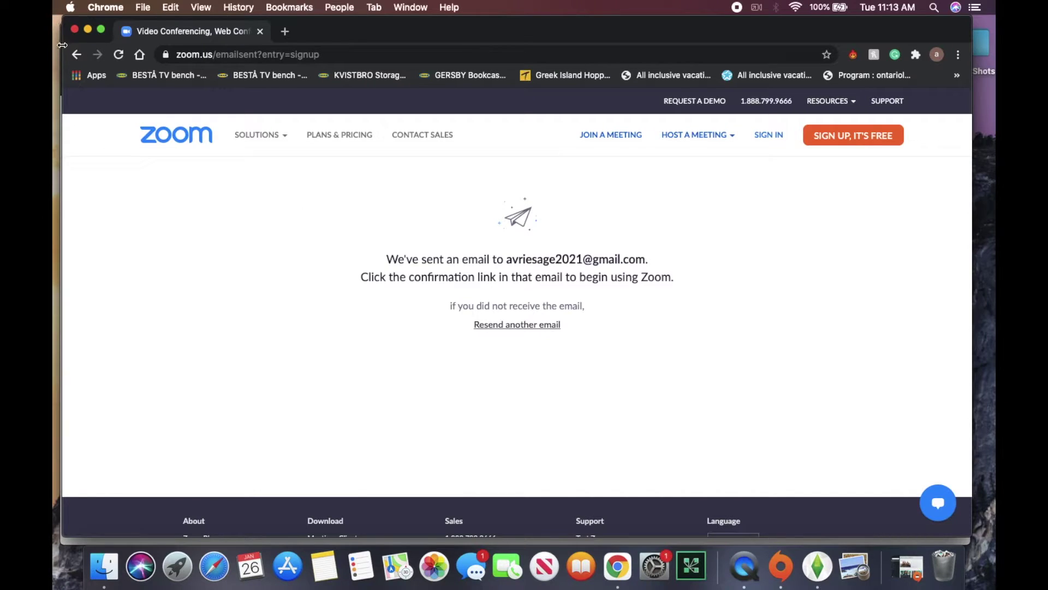
Close the Zoom 'We've sent an email' confirmation window with Cmd+W.
{"action": "key", "text": "super+w"}
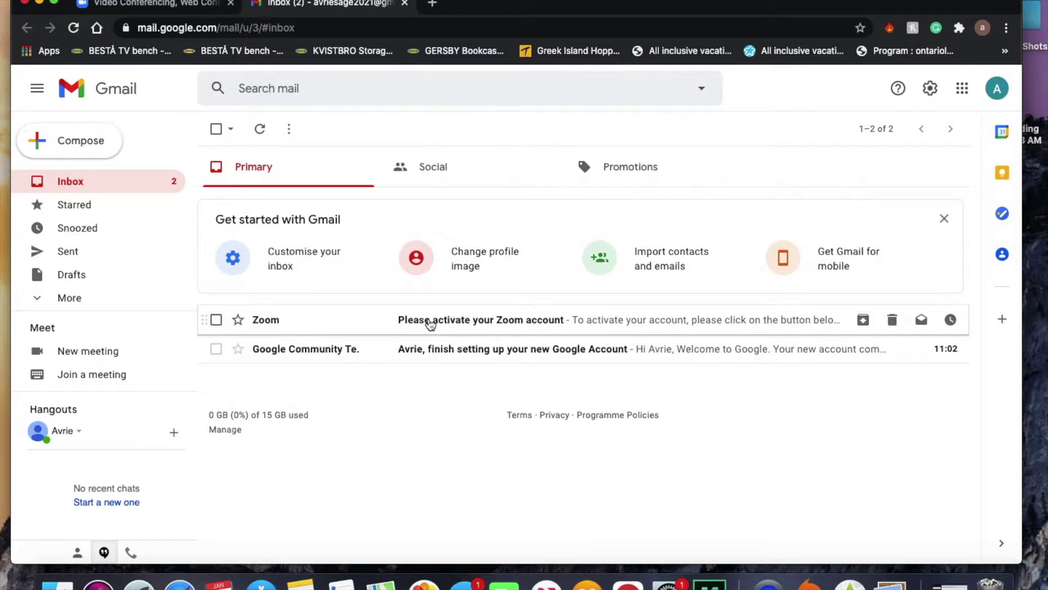
Open the 'Please activate your Zoom account' email and follow its ACTIVATE ACCOUNT link.
{"action": "left_click", "coordinate": [431, 322]}
{"action": "scroll", "coordinate": [527, 379], "scroll_direction": "down", "scroll_amount": 5}
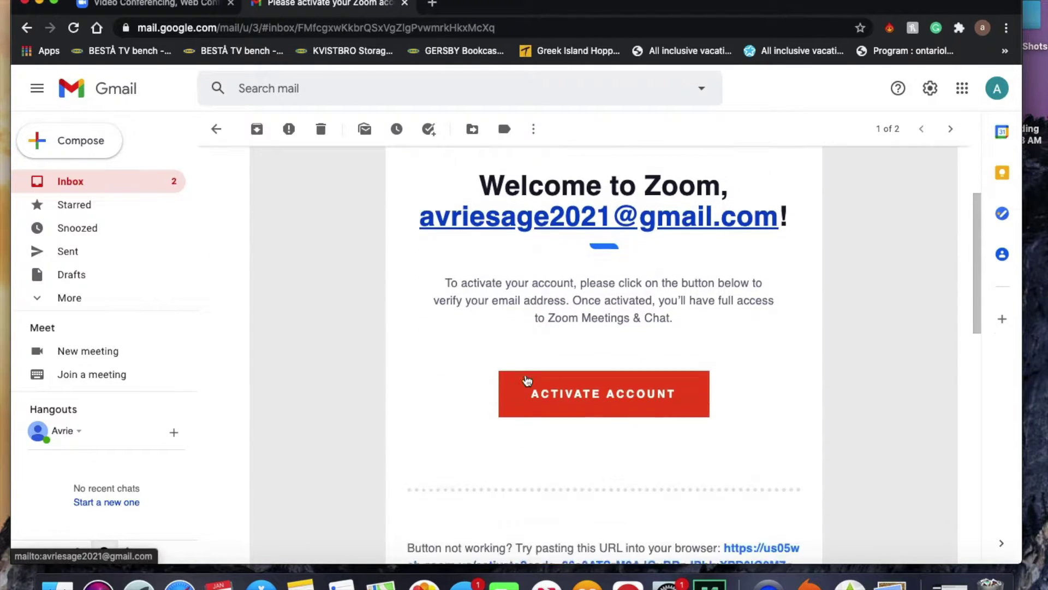
{"action": "scroll", "coordinate": [527, 379], "scroll_direction": "up", "scroll_amount": 5}
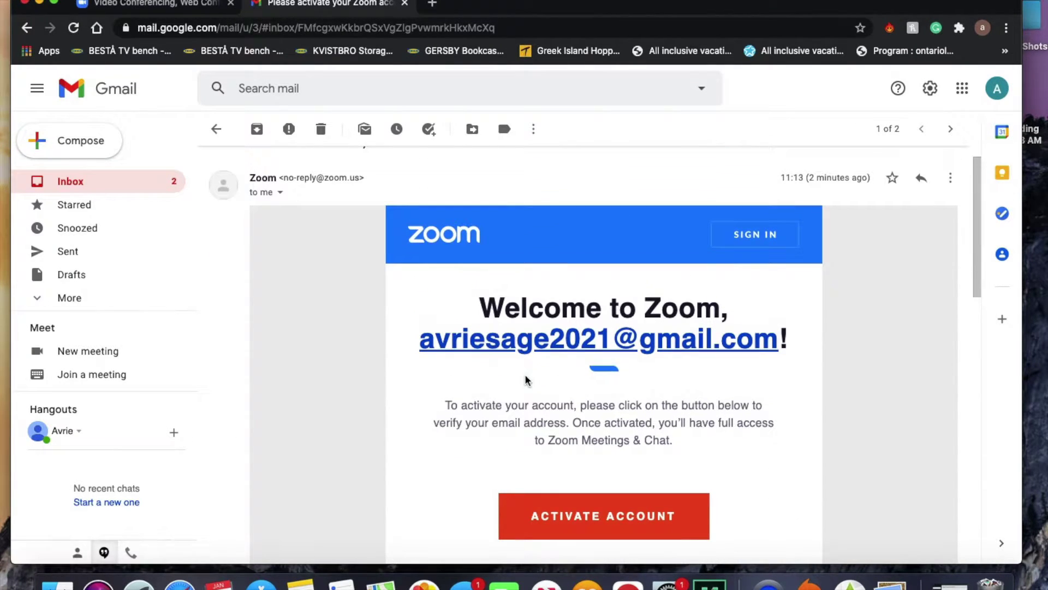
{"action": "scroll", "coordinate": [527, 380], "scroll_direction": "down", "scroll_amount": 3}
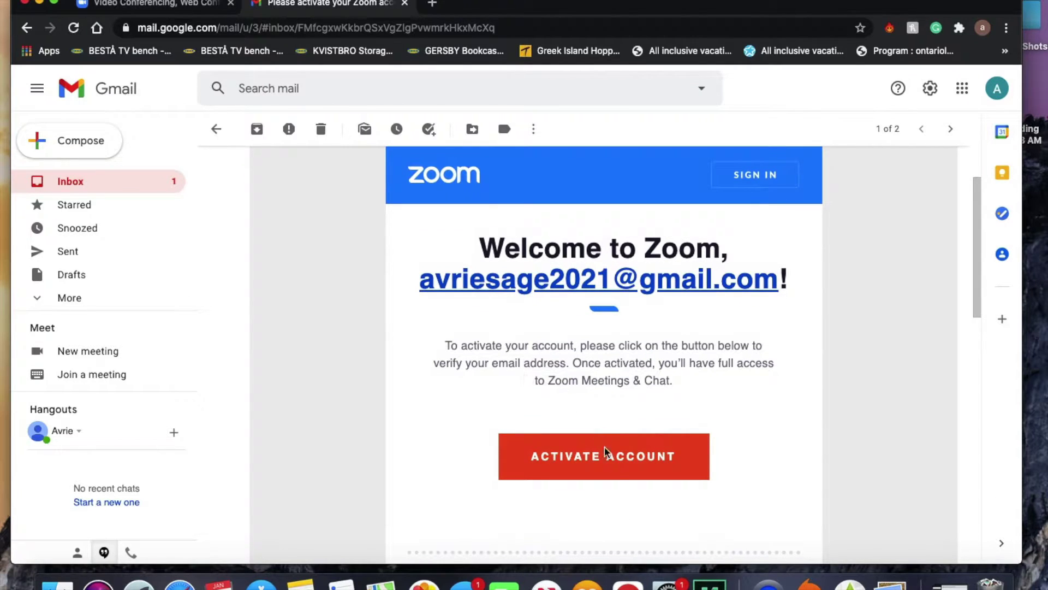
{"action": "double_click", "coordinate": [585, 463]}
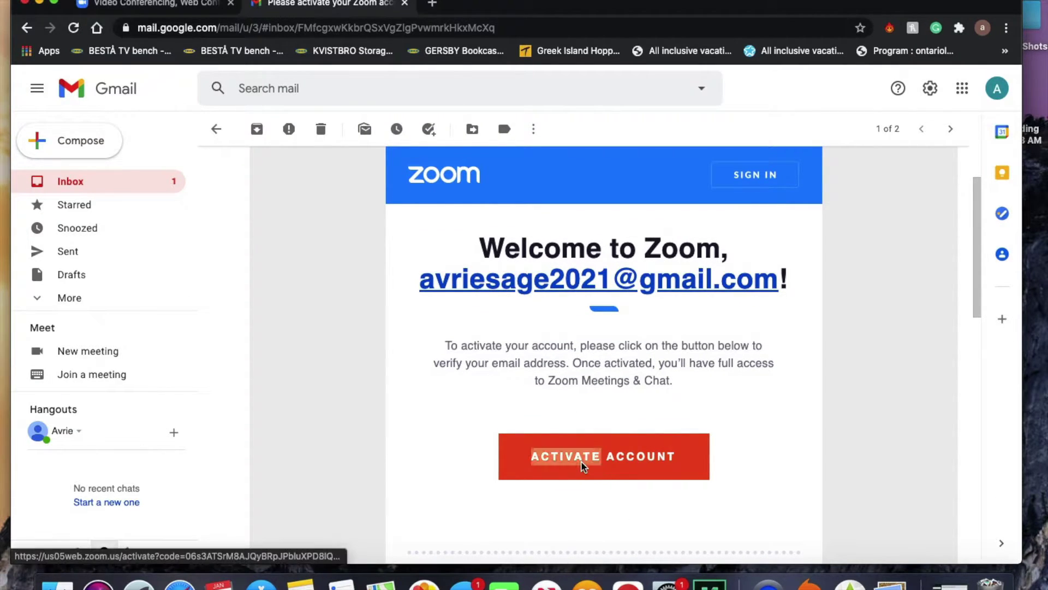
{"action": "left_click", "coordinate": [630, 458]}
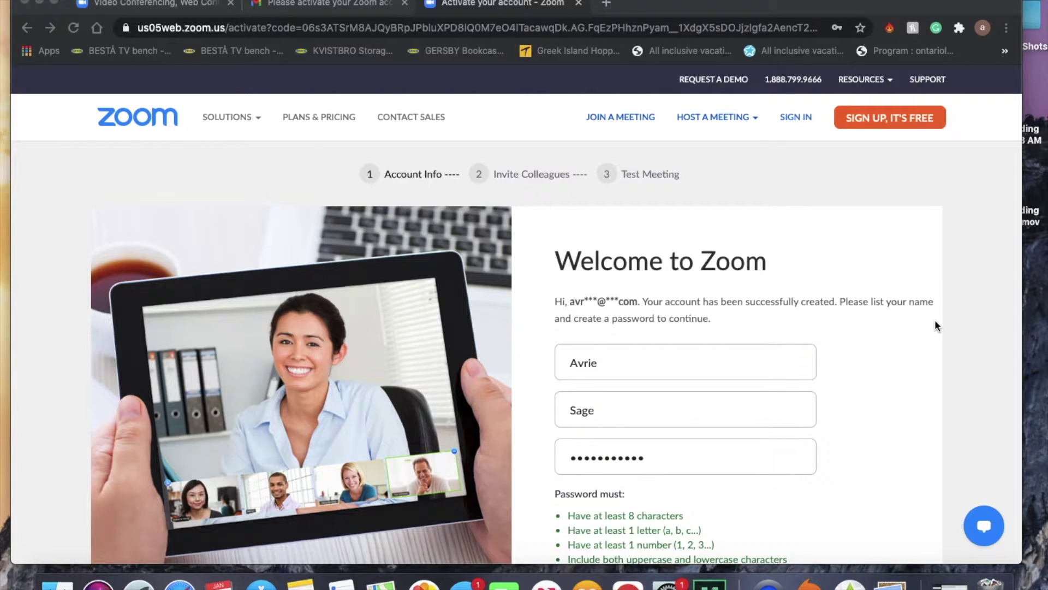
Complete the activation form with first and last name, a confirmed password, and No for K-12.
{"action": "scroll", "coordinate": [935, 322], "scroll_direction": "down", "scroll_amount": 3}
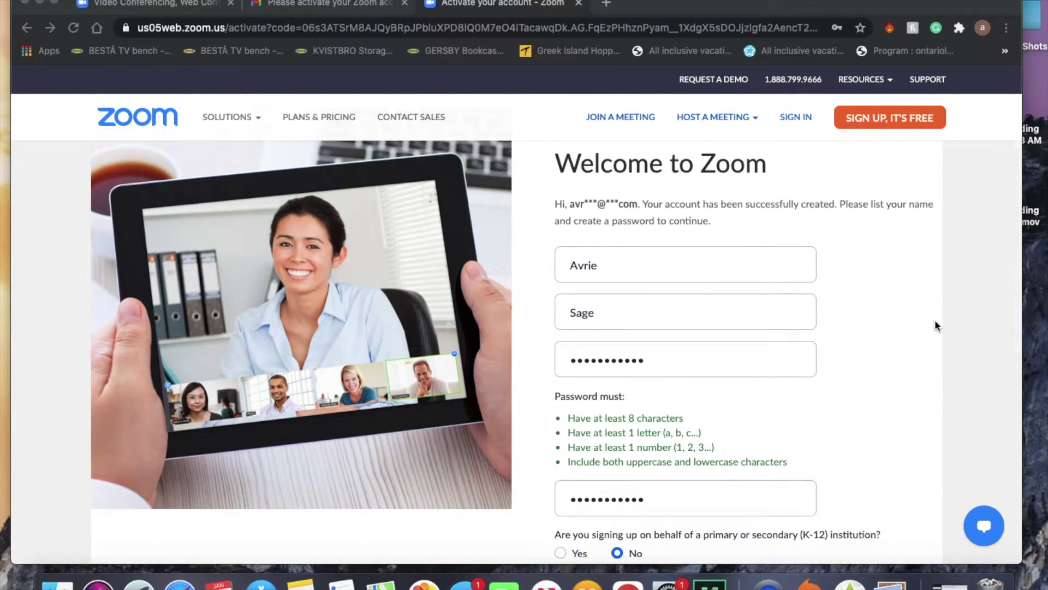
{"action": "scroll", "coordinate": [935, 326], "scroll_direction": "down", "scroll_amount": 1}
{"action": "scroll", "coordinate": [934, 326], "scroll_direction": "up", "scroll_amount": 1}
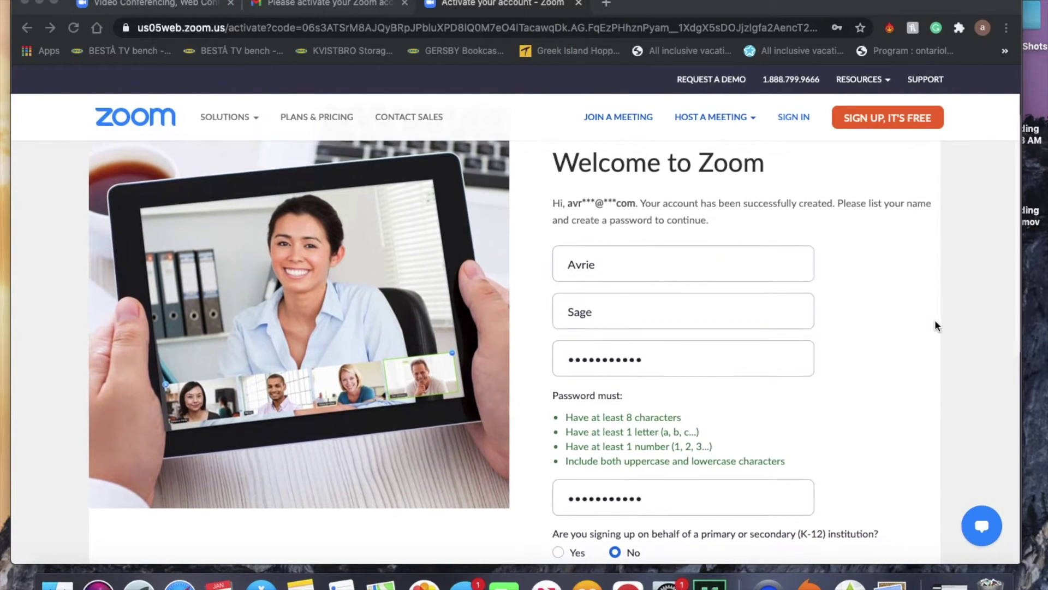
{"action": "scroll", "coordinate": [934, 319], "scroll_direction": "down", "scroll_amount": 1}
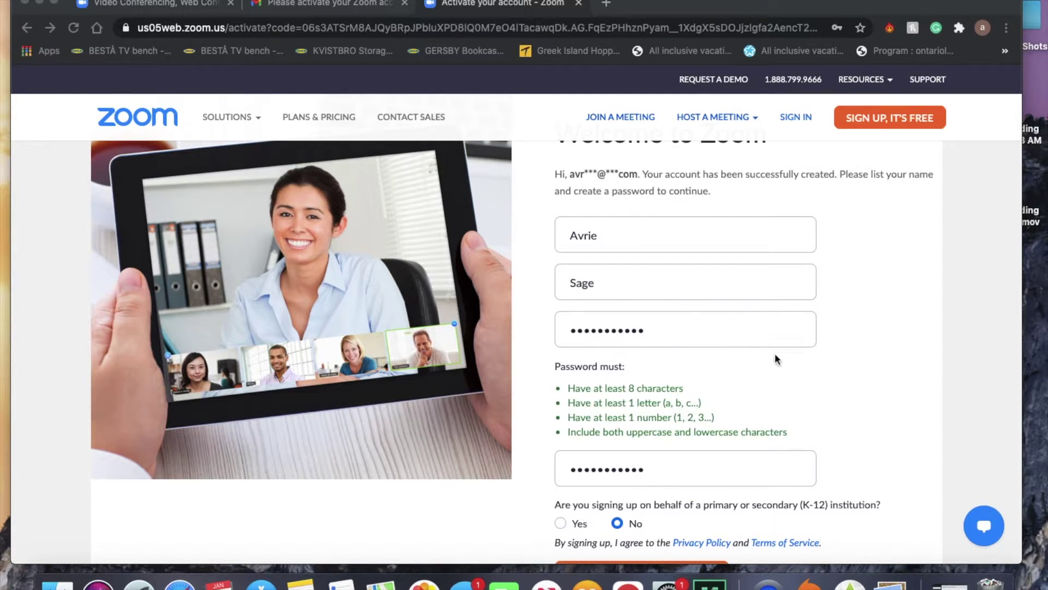
{"action": "scroll", "coordinate": [775, 359], "scroll_direction": "down", "scroll_amount": 3}
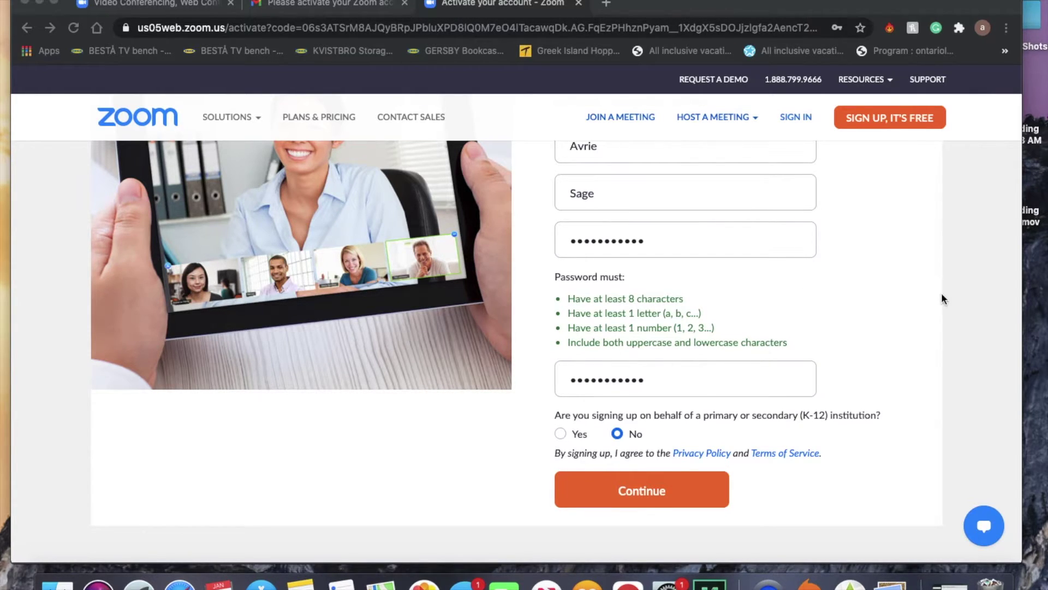
{"action": "scroll", "coordinate": [853, 262], "scroll_direction": "up", "scroll_amount": 2}
{"action": "scroll", "coordinate": [853, 263], "scroll_direction": "up", "scroll_amount": 2}
{"action": "scroll", "coordinate": [853, 262], "scroll_direction": "down", "scroll_amount": 3}
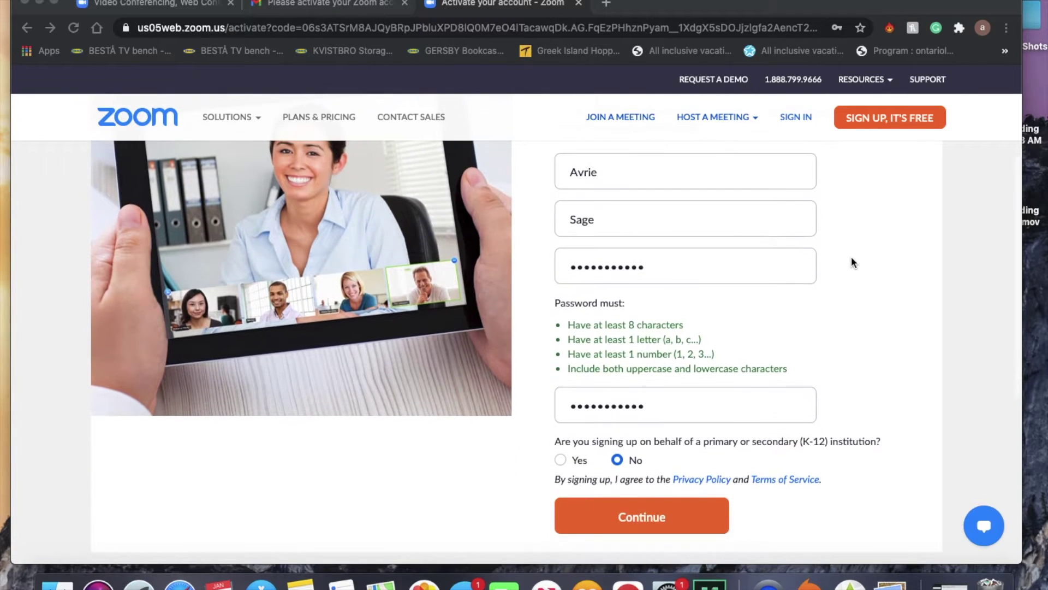
{"action": "scroll", "coordinate": [852, 263], "scroll_direction": "up", "scroll_amount": 2}
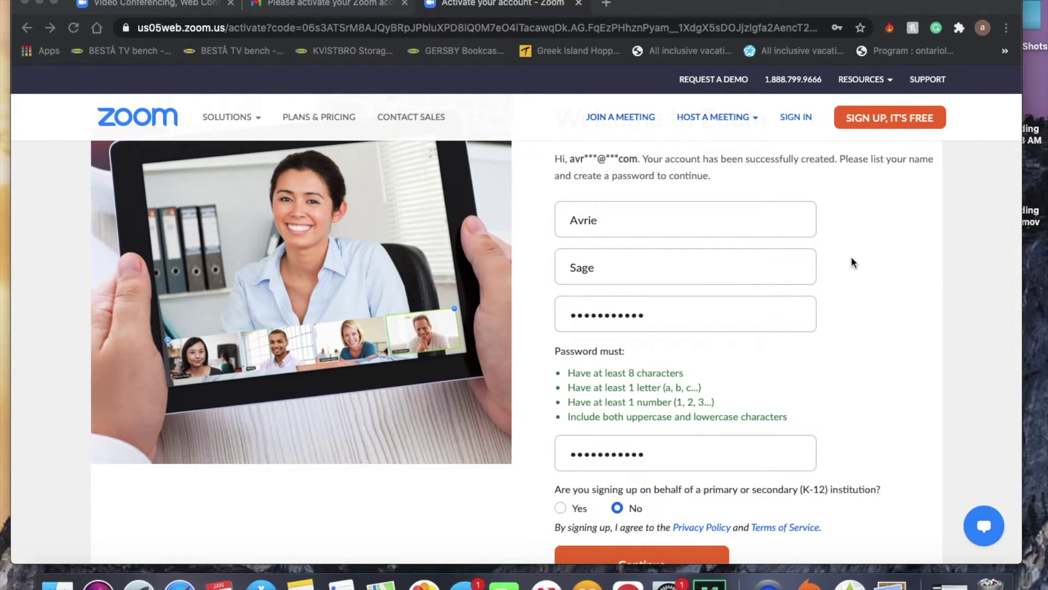
{"action": "scroll", "coordinate": [853, 263], "scroll_direction": "down", "scroll_amount": 3}
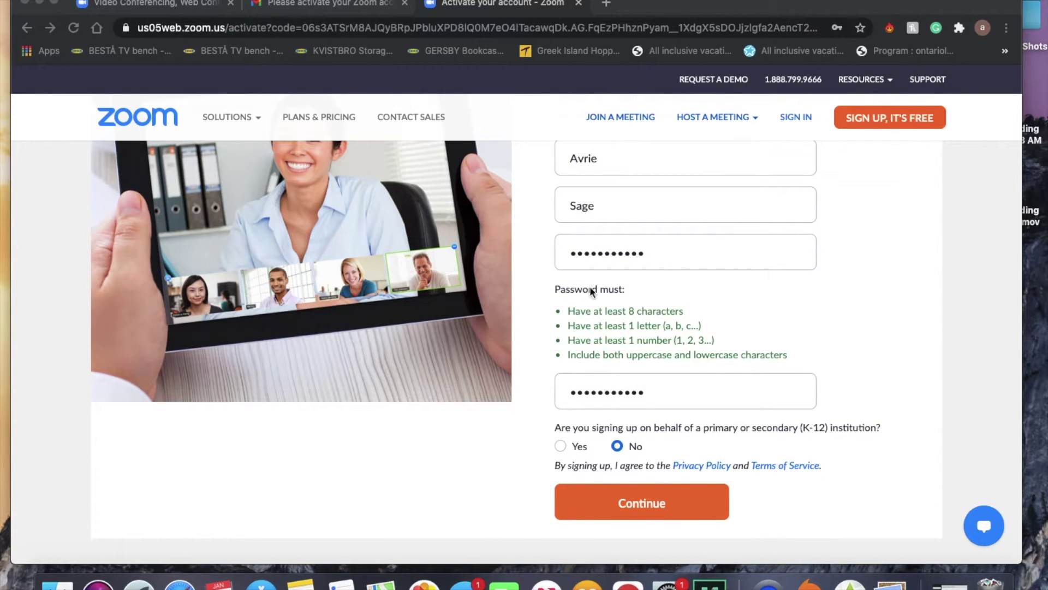
{"action": "left_click", "coordinate": [644, 504]}
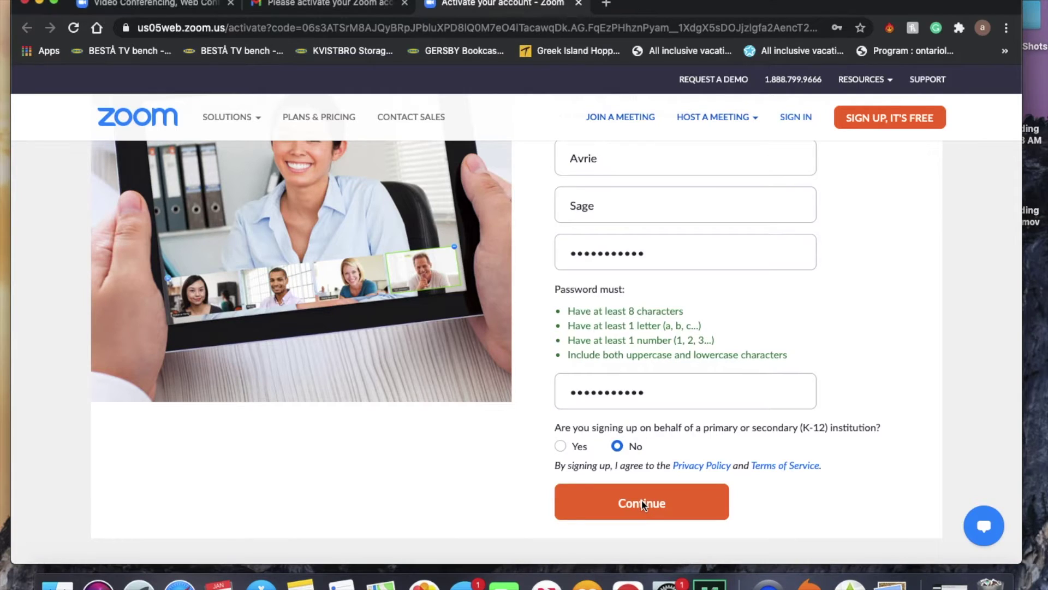
Submit the account details, choose Never for Chrome's password saving, and skip inviting colleagues.
{"action": "left_click", "coordinate": [643, 503]}
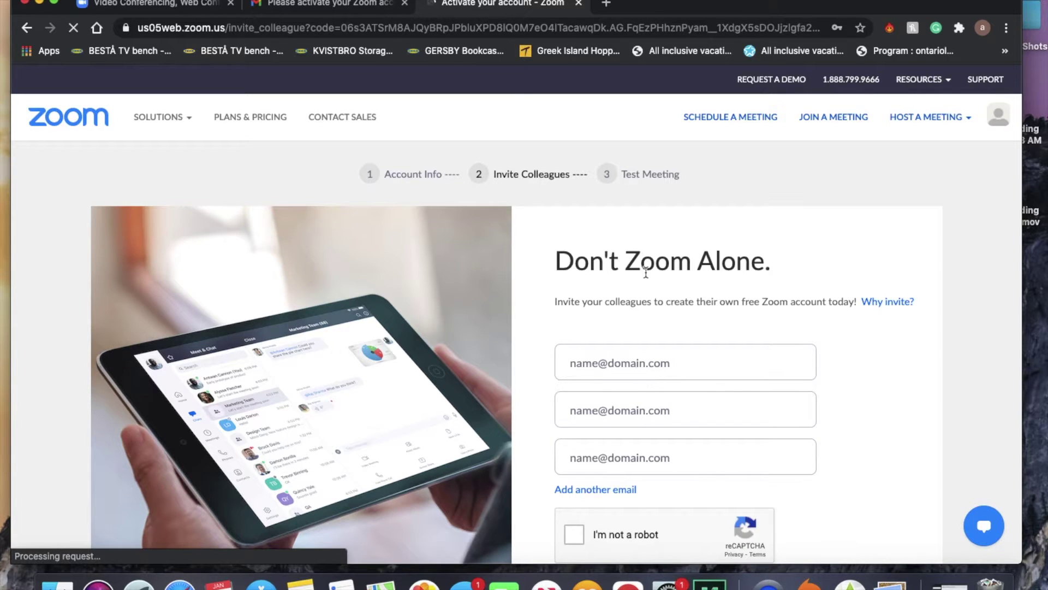
{"action": "scroll", "coordinate": [646, 300], "scroll_direction": "down", "scroll_amount": 3}
{"action": "scroll", "coordinate": [646, 272], "scroll_direction": "down", "scroll_amount": 2}
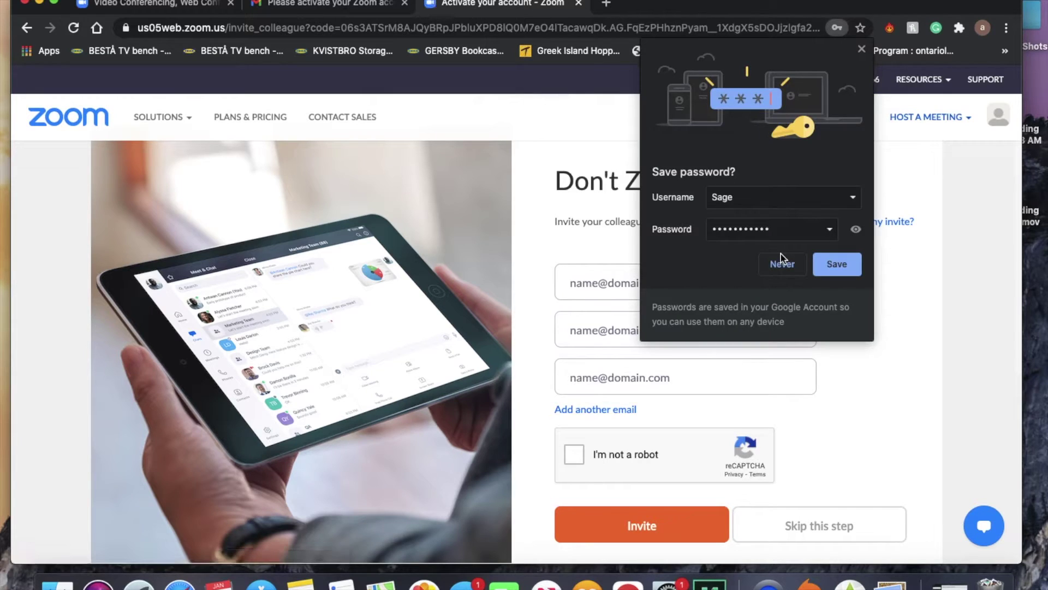
{"action": "left_click", "coordinate": [782, 266]}
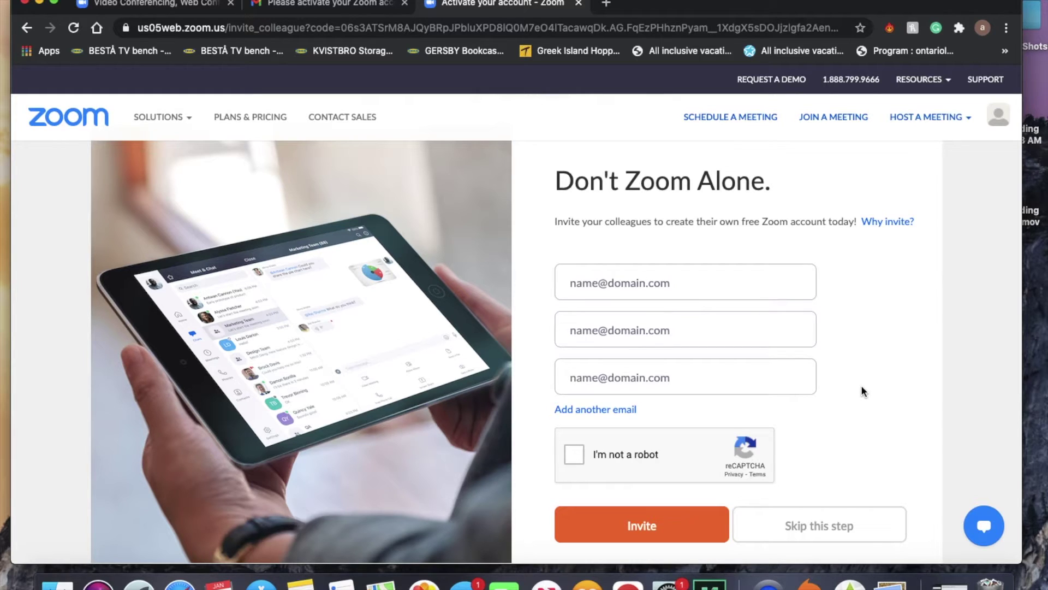
{"action": "scroll", "coordinate": [860, 385], "scroll_direction": "down", "scroll_amount": 1}
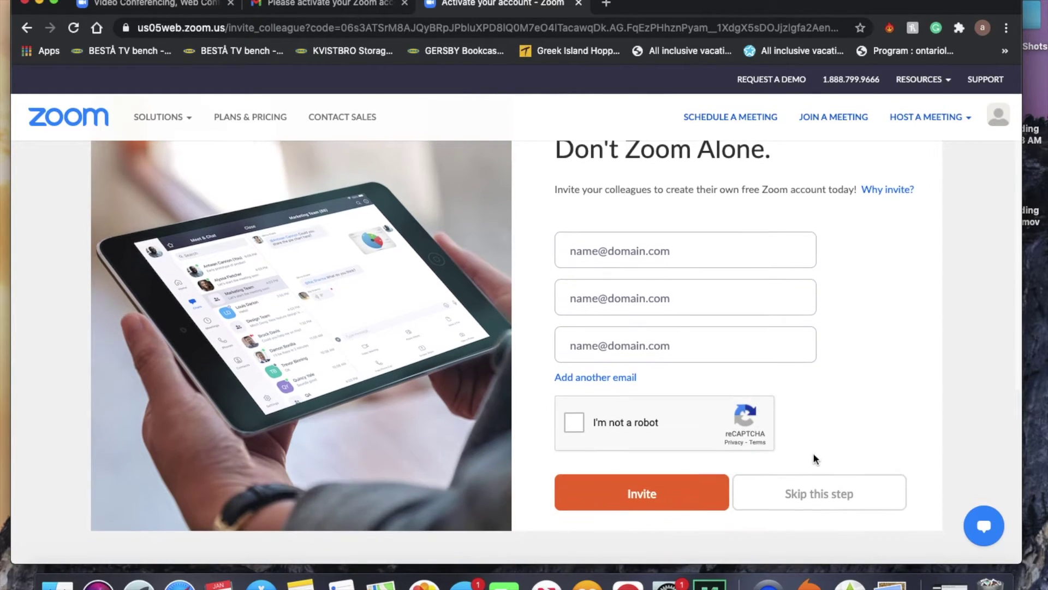
{"action": "left_click", "coordinate": [800, 500]}
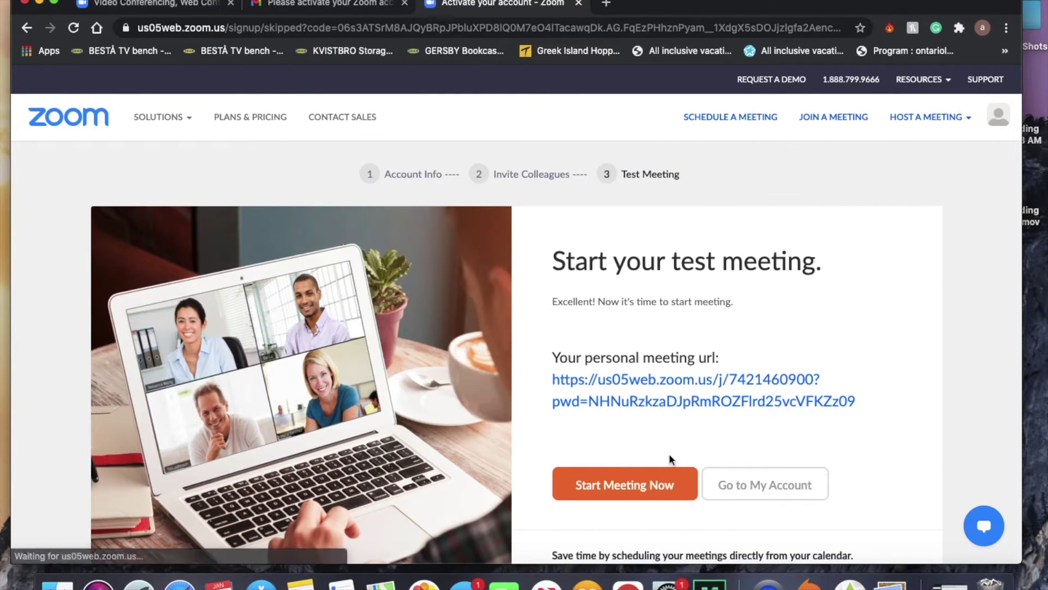
Cancel the open-zoom.us prompt and launch the test meeting again.
{"action": "scroll", "coordinate": [747, 366], "scroll_direction": "down", "scroll_amount": 3}
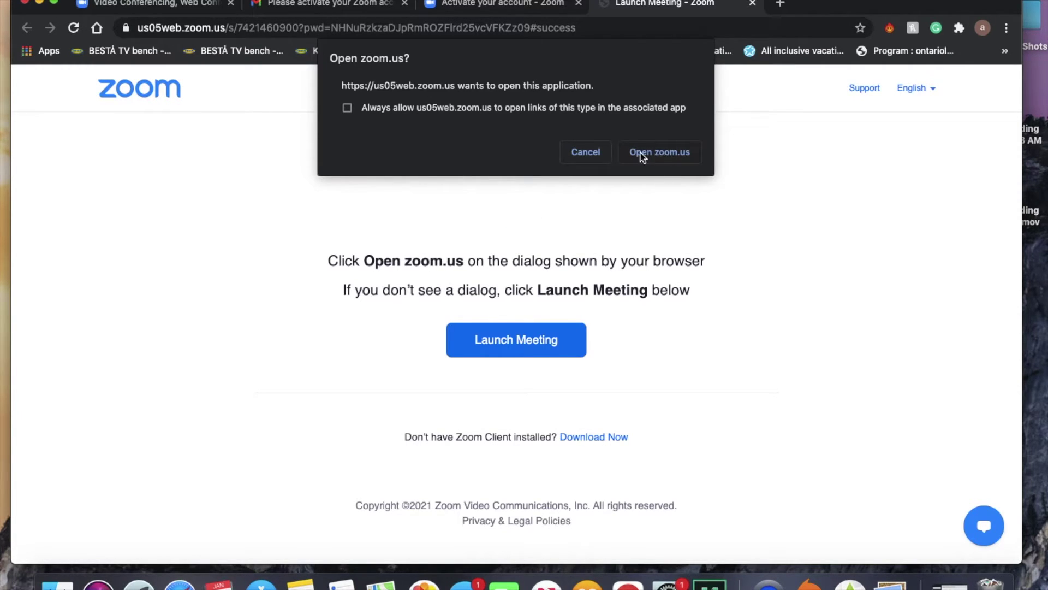
{"action": "left_click", "coordinate": [586, 153]}
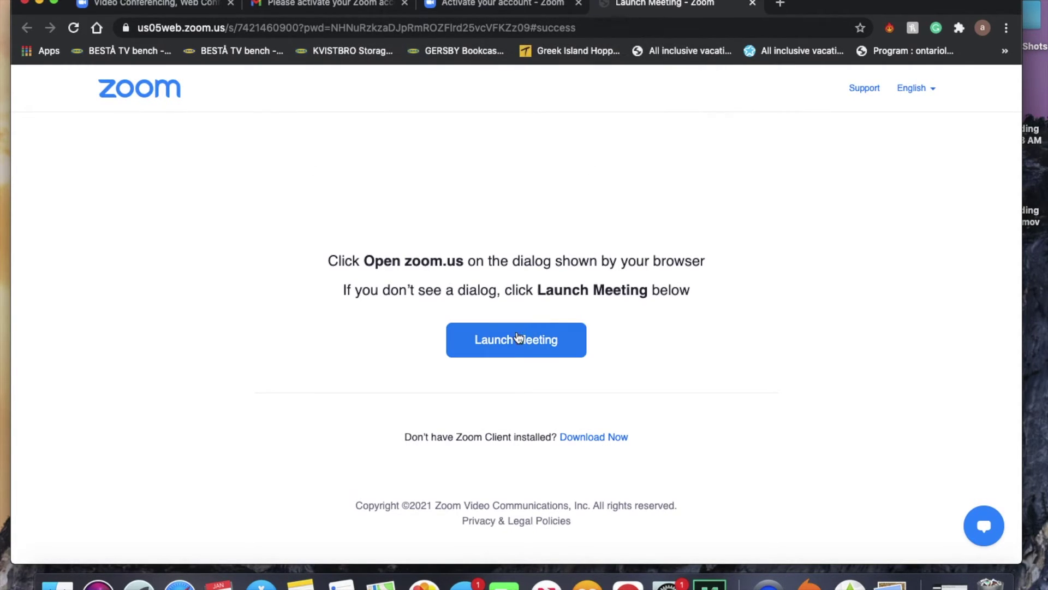
{"action": "left_click", "coordinate": [484, 341]}
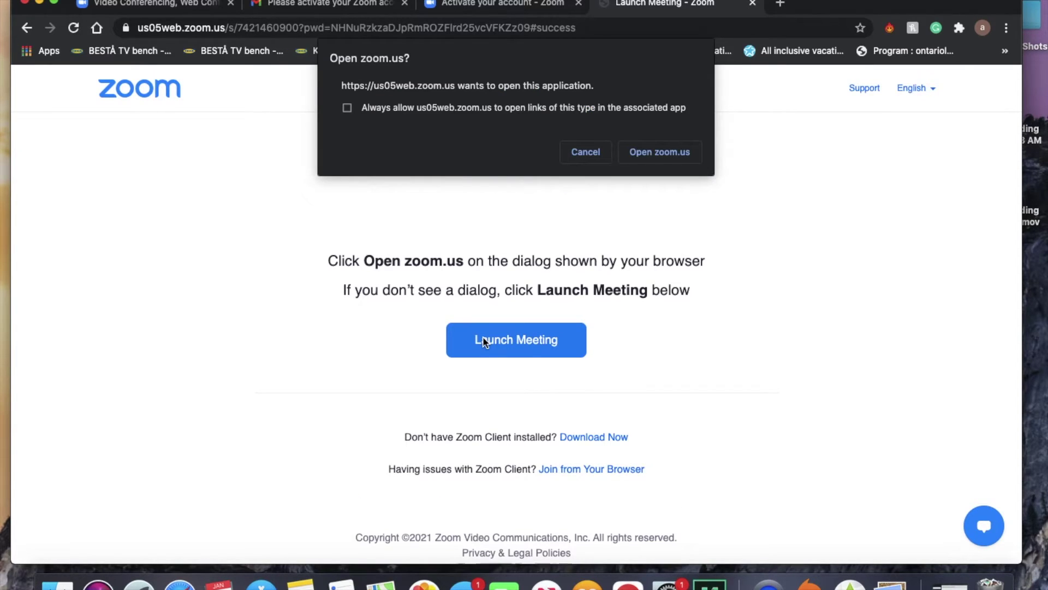
Join the test meeting from the browser and connect audio by computer.
{"action": "left_click", "coordinate": [577, 157]}
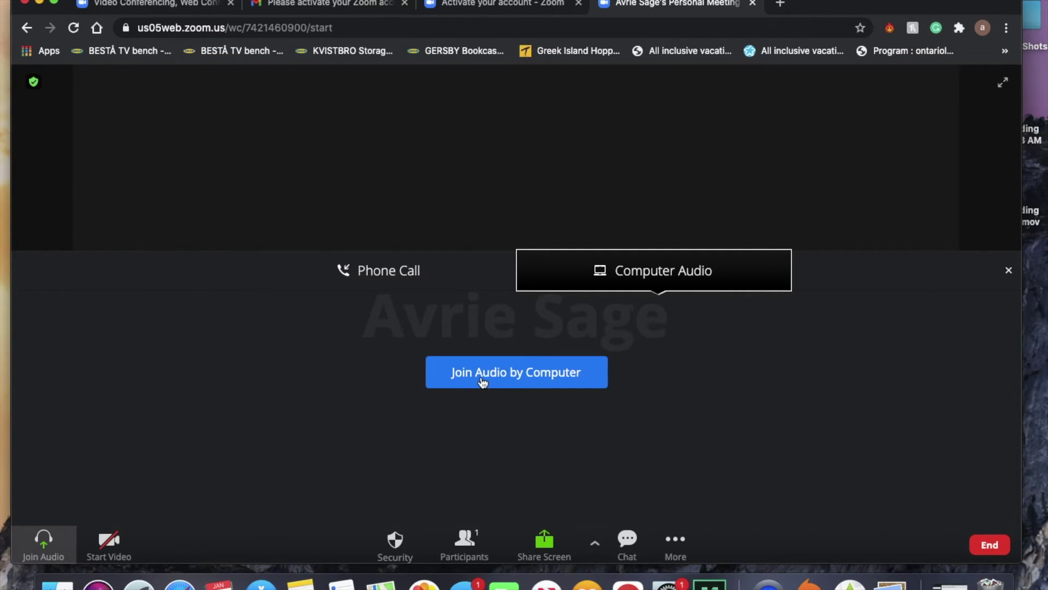
{"action": "left_click", "coordinate": [482, 382]}
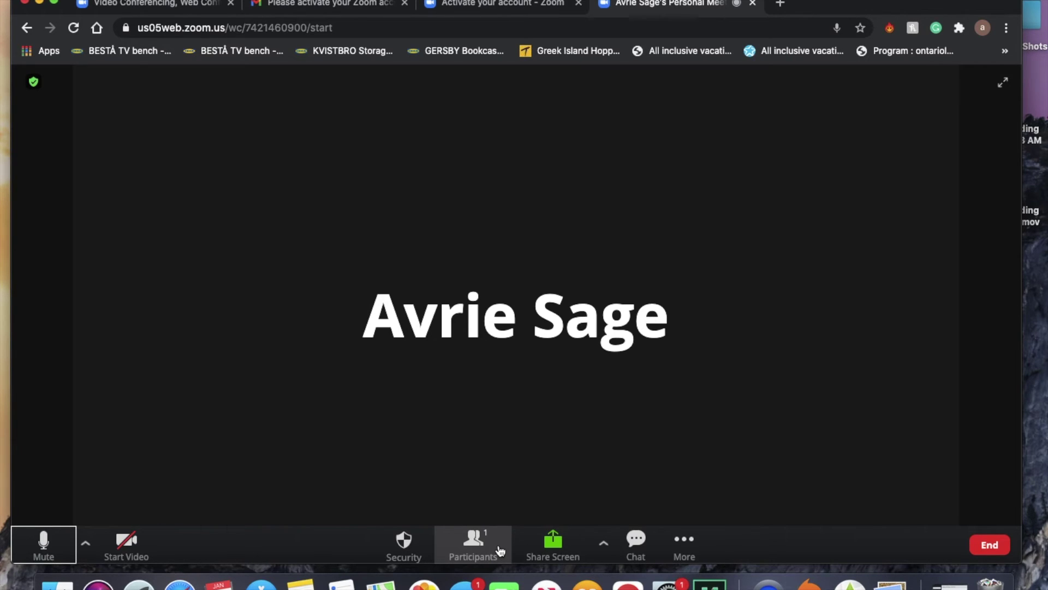
{"action": "left_click", "coordinate": [499, 550]}
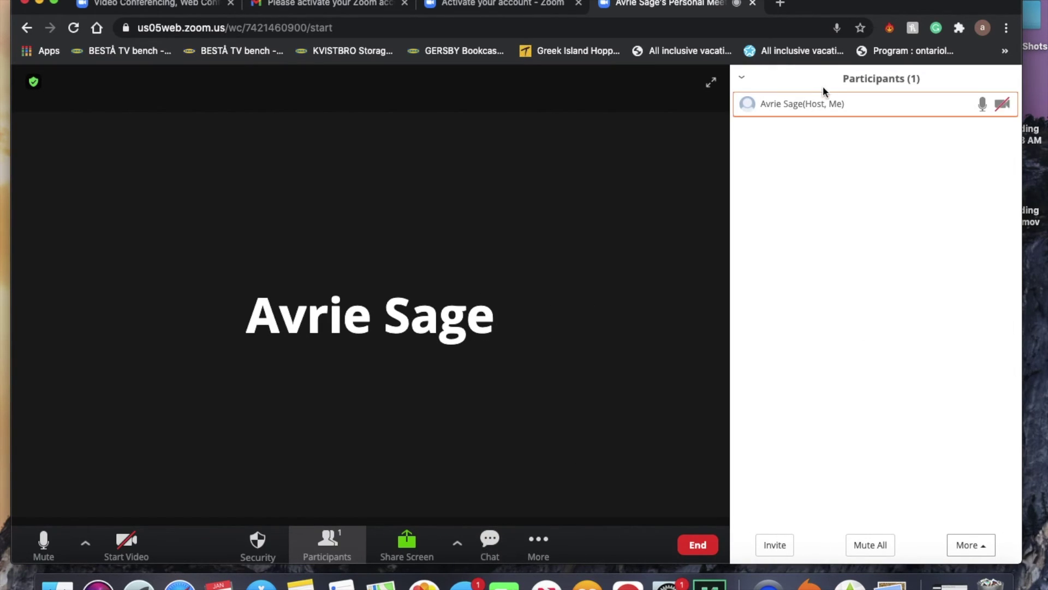
{"action": "left_click", "coordinate": [742, 80]}
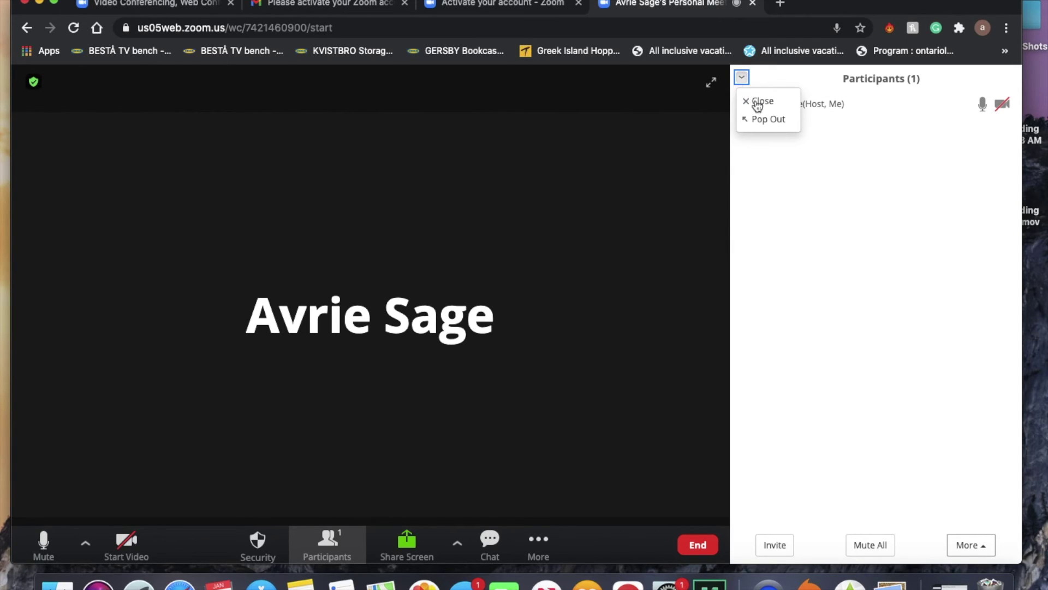
{"action": "left_click", "coordinate": [758, 102]}
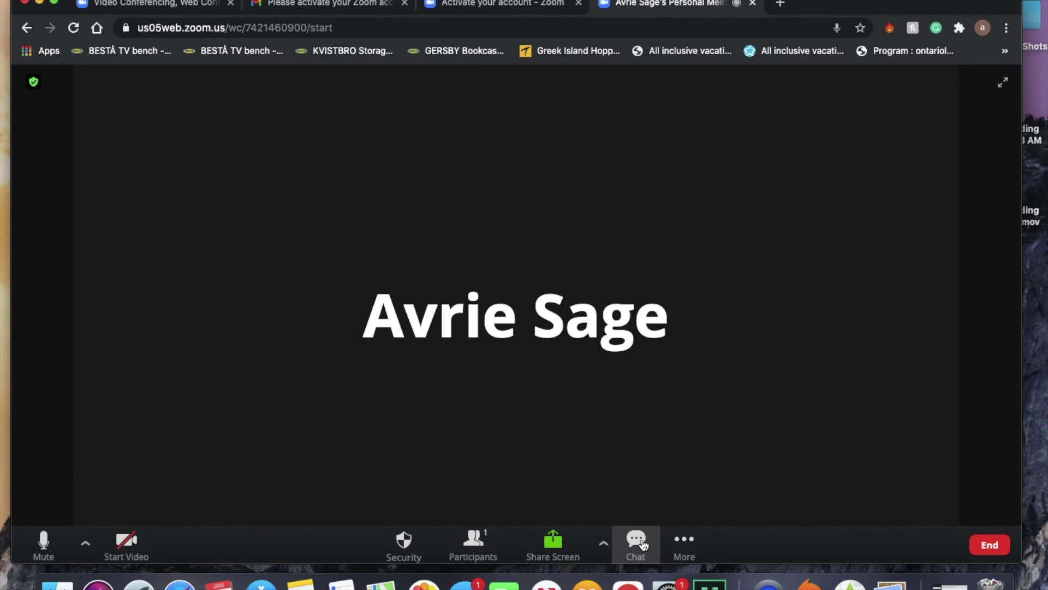
{"action": "left_click", "coordinate": [643, 544]}
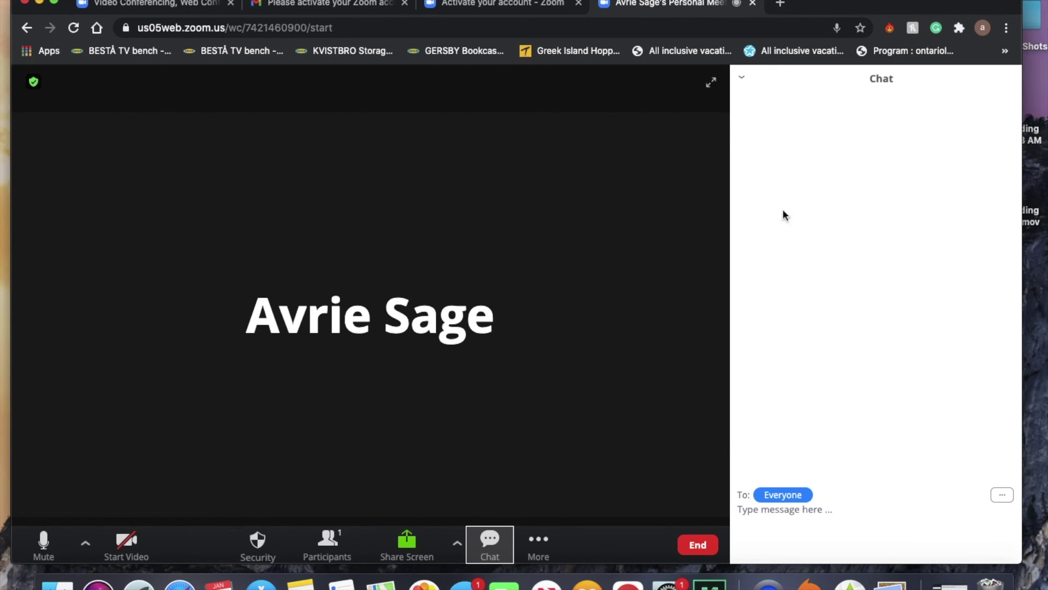
{"action": "left_click", "coordinate": [742, 78]}
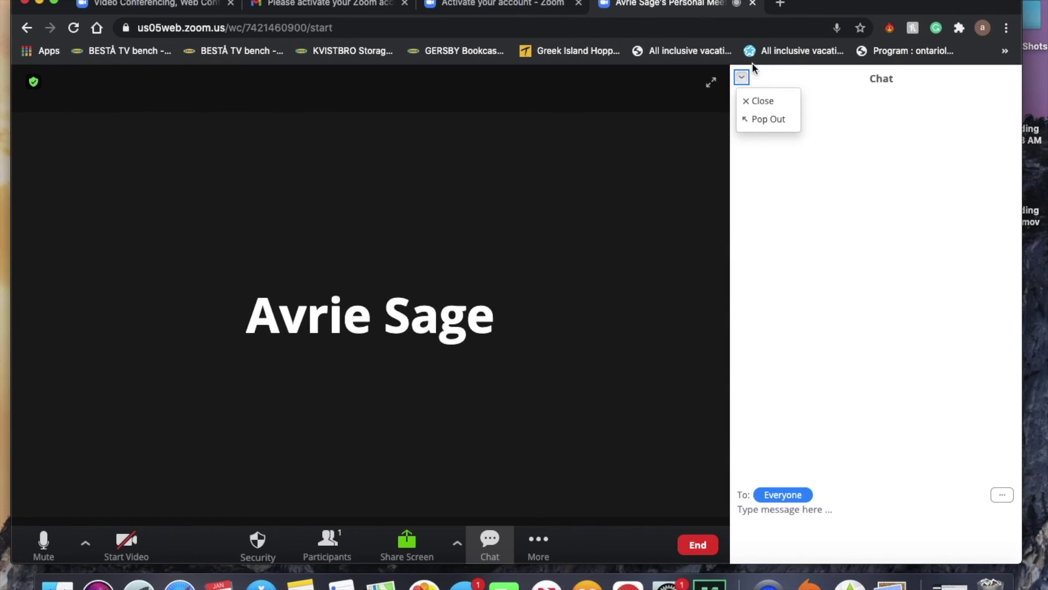
{"action": "left_click", "coordinate": [757, 100]}
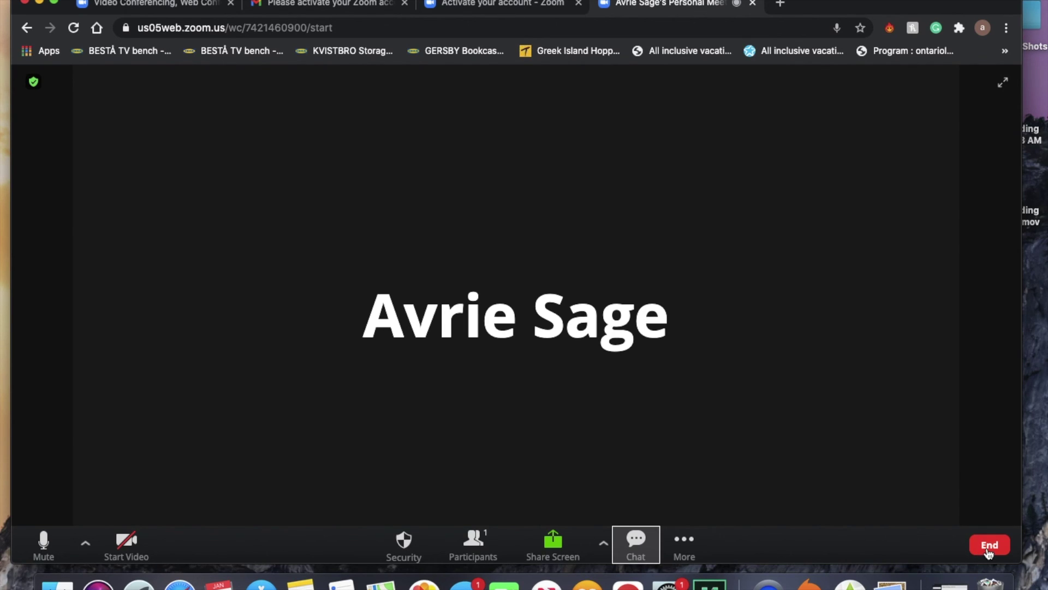
Leave the test meeting via End > Leave Meeting and close the 'Thank you' tab.
{"action": "left_click", "coordinate": [989, 546]}
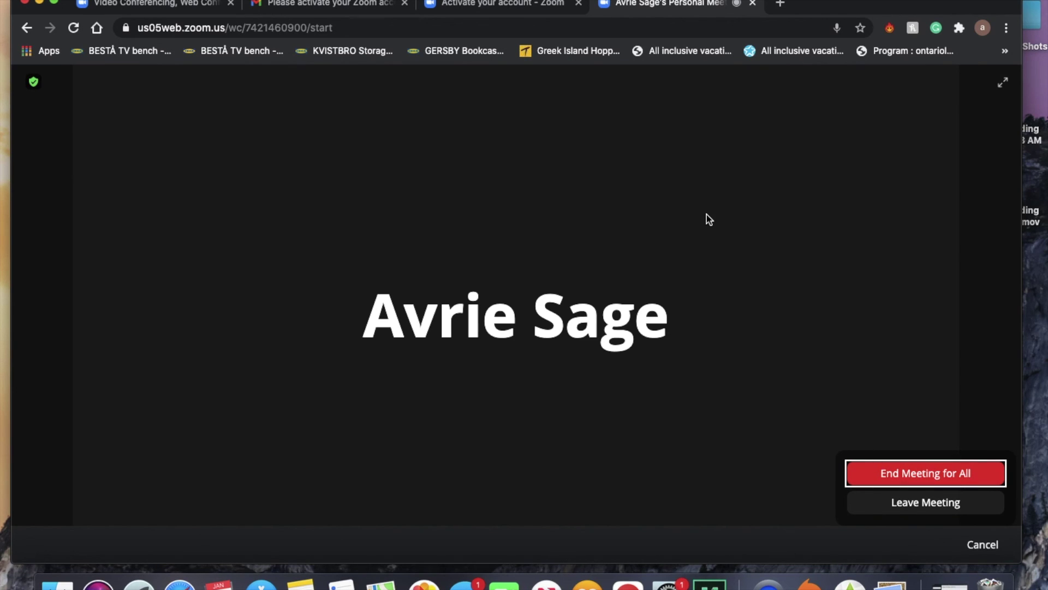
{"action": "left_click", "coordinate": [881, 513]}
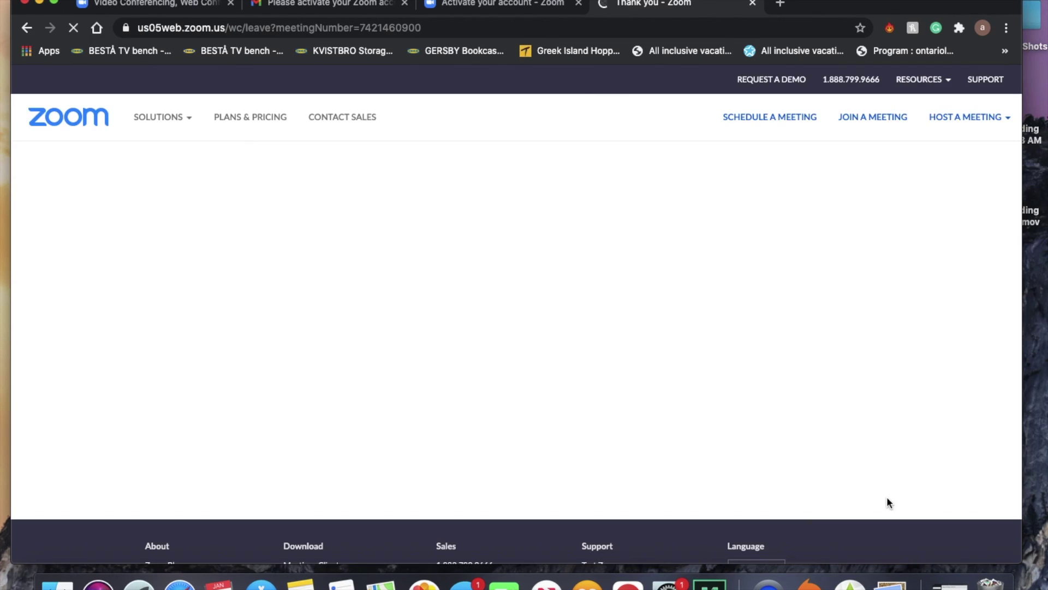
{"action": "left_click", "coordinate": [754, 3]}
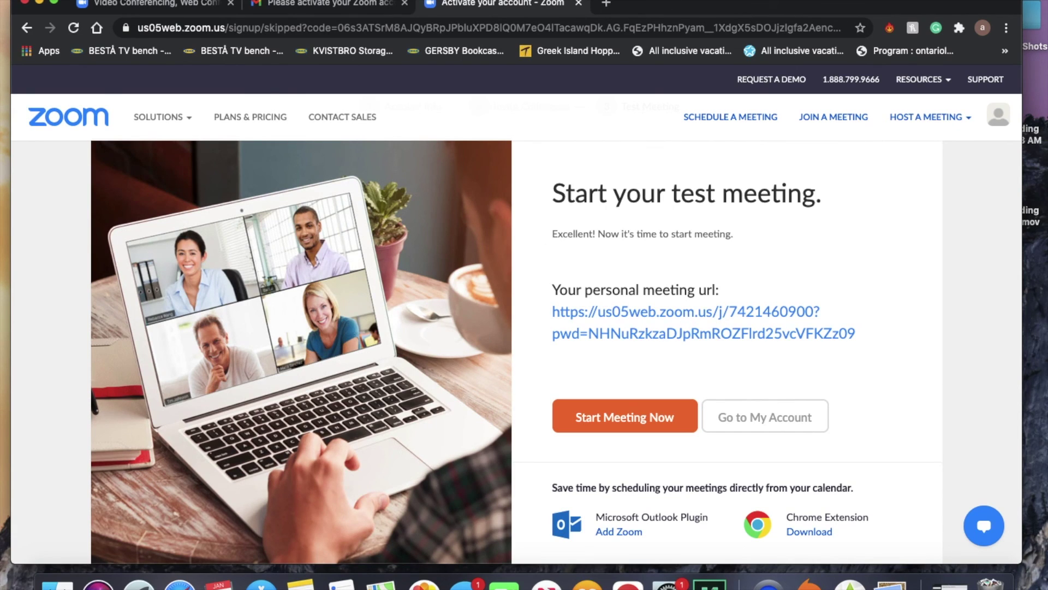